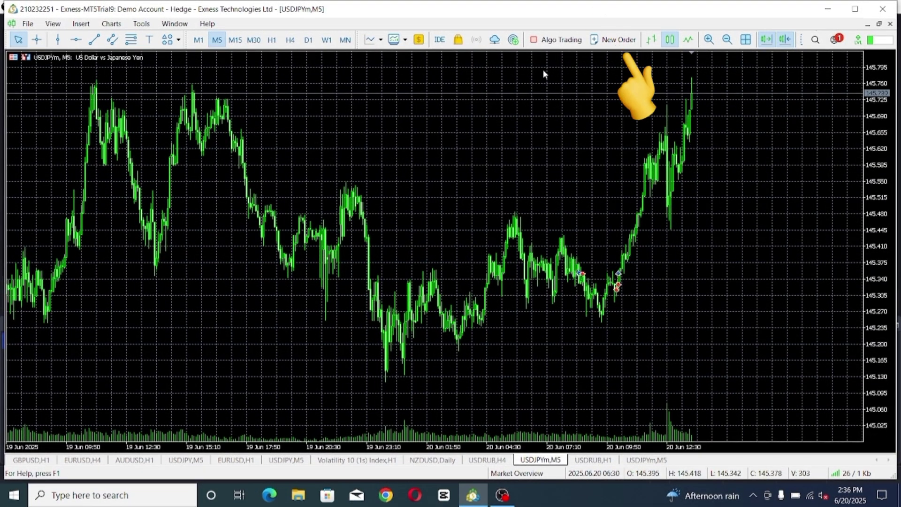
# - Open a new USDJPYm market-execution order ticket with a volume of 0.05 lots
pyautogui.click(604, 43)
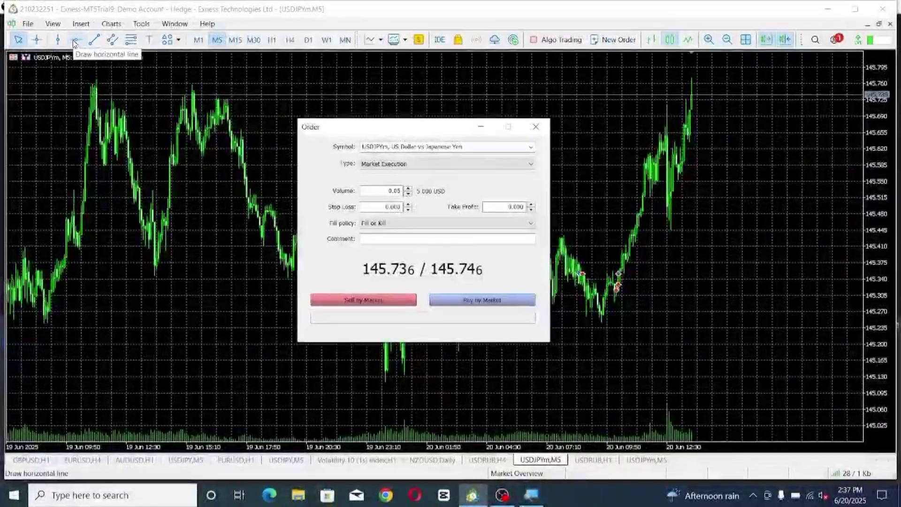
# - Draw two horizontal lines on the USDJPYm chart, one above price and one at about 145.690
pyautogui.click(78, 43)
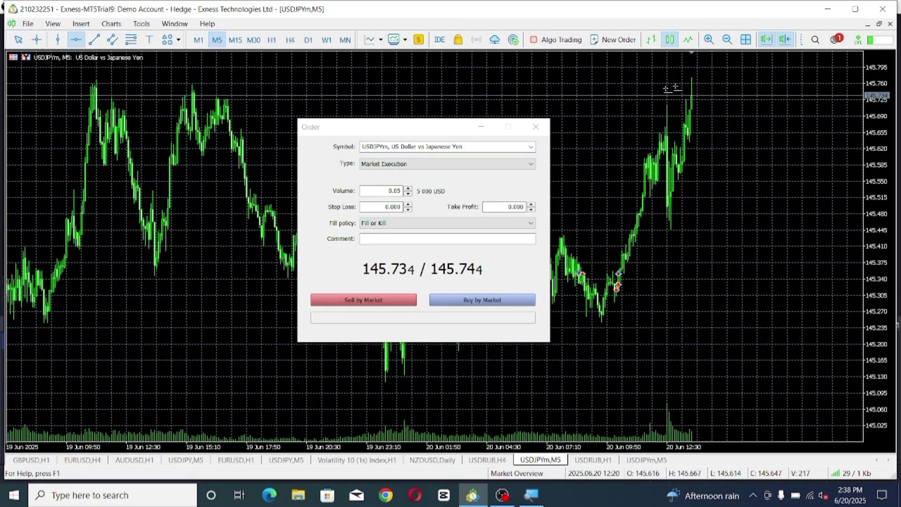
pyautogui.click(730, 62)
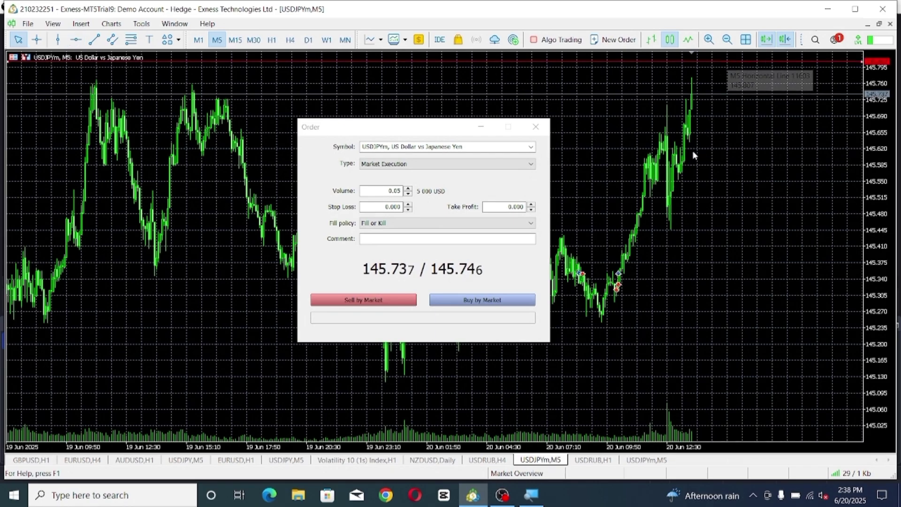
pyautogui.click(76, 39)
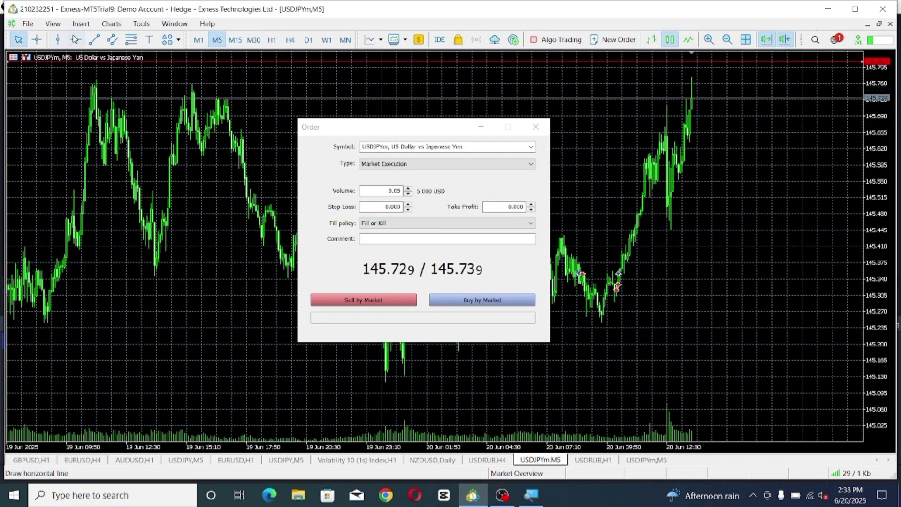
pyautogui.click(753, 116)
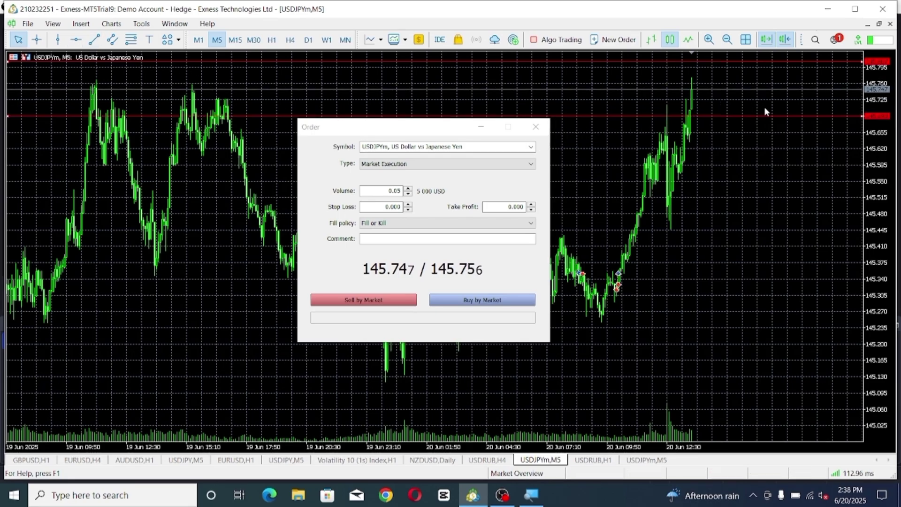
pyautogui.rightClick(785, 121)
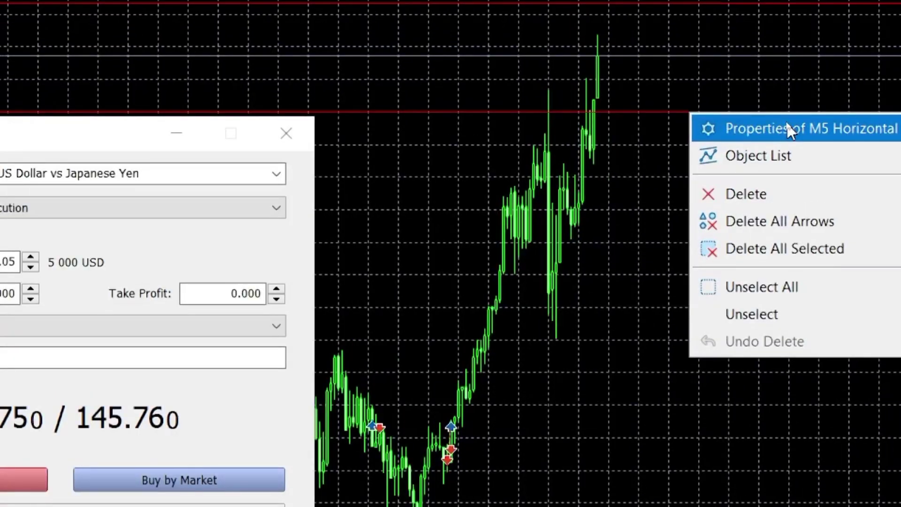
# - Copy the lower line's price value 145.690 from its properties dialog
pyautogui.click(790, 131)
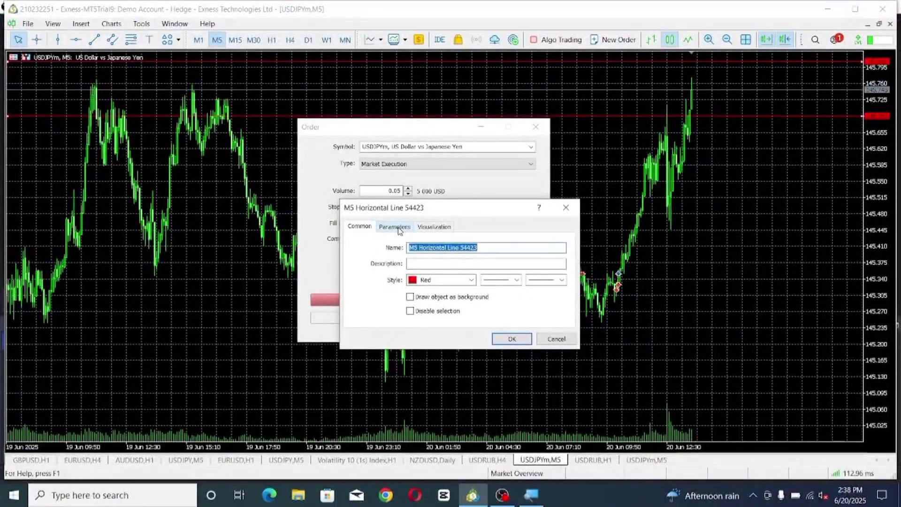
pyautogui.click(400, 229)
pyautogui.hotkey('ctrl', 'c')
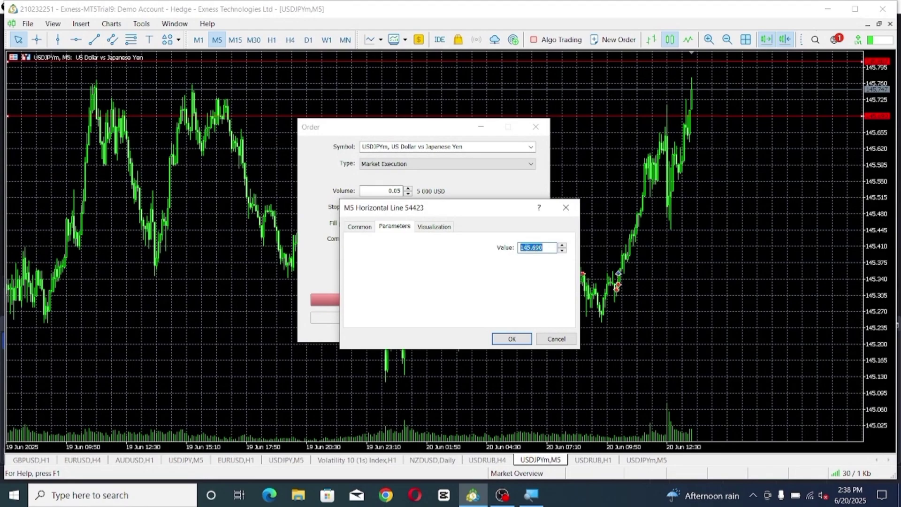
pyautogui.rightClick(527, 247)
pyautogui.click(556, 286)
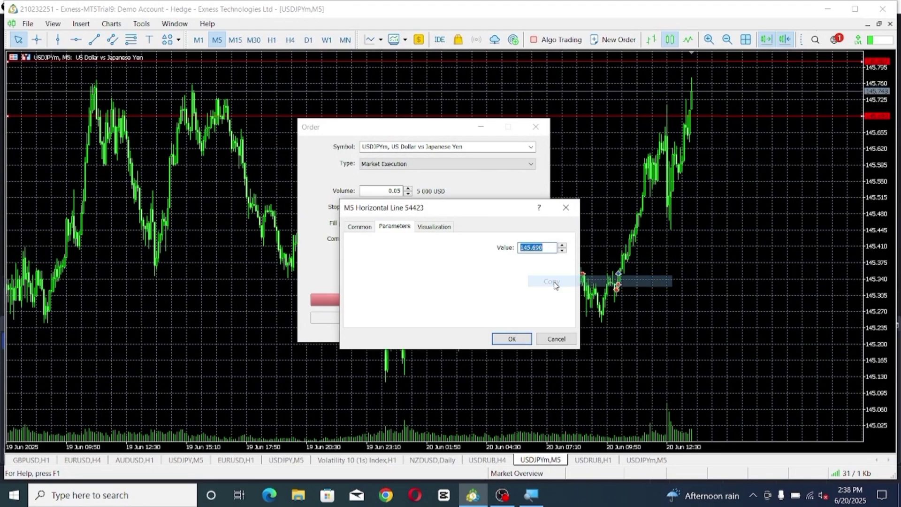
pyautogui.moveTo(491, 211); pyautogui.dragTo(567, 309)
pyautogui.click(605, 346)
pyautogui.press('Return')
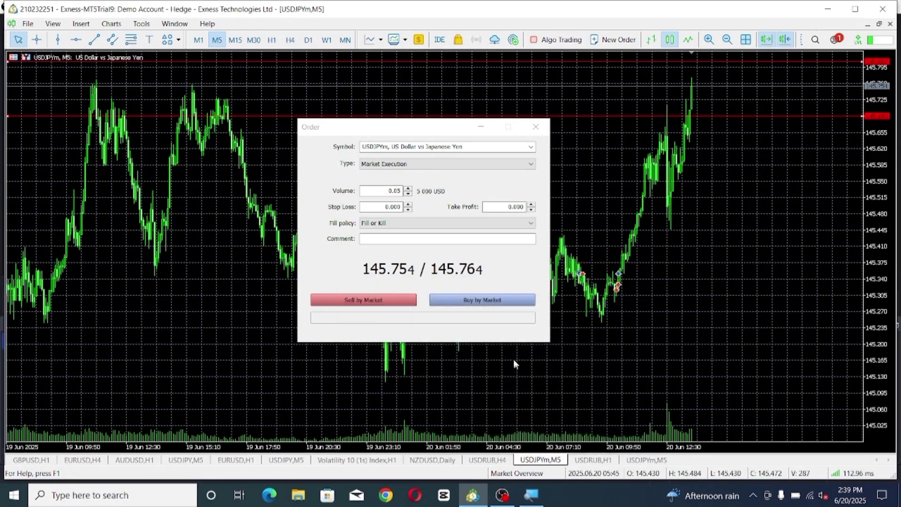
# - Paste 145.690 into the order's Stop Loss field
pyautogui.click(386, 207)
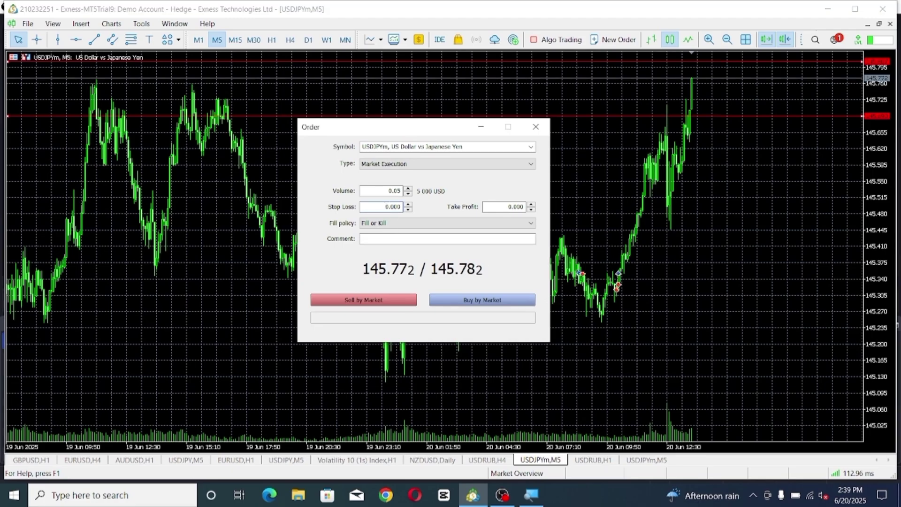
pyautogui.rightClick(387, 208)
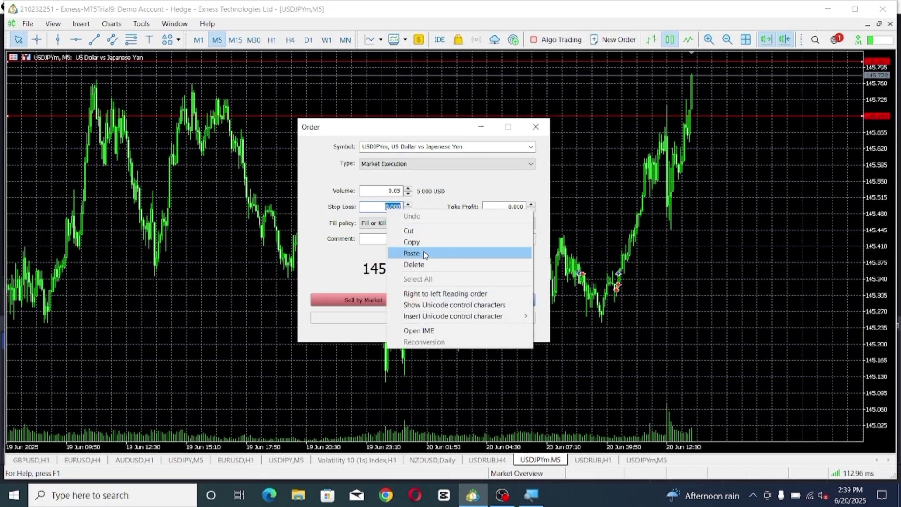
pyautogui.click(412, 254)
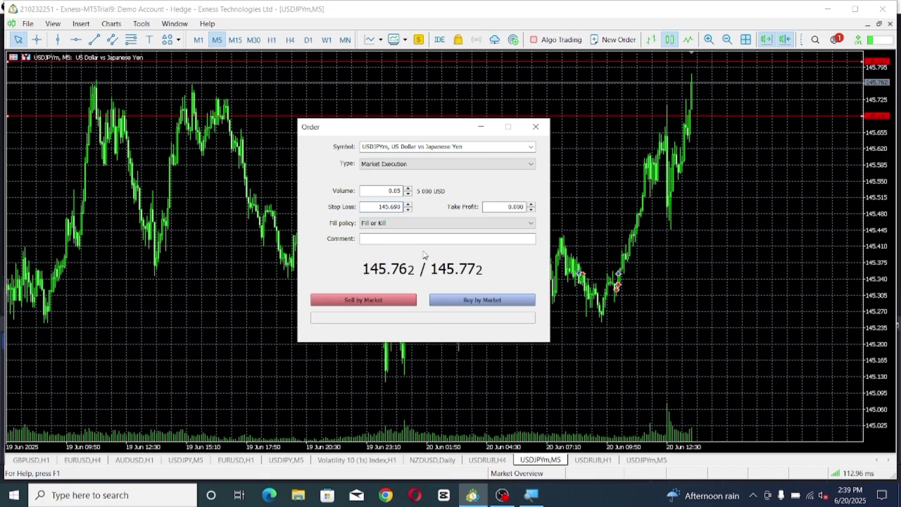
# - Copy the upper line's price value 145.807 from its properties dialog
pyautogui.rightClick(729, 60)
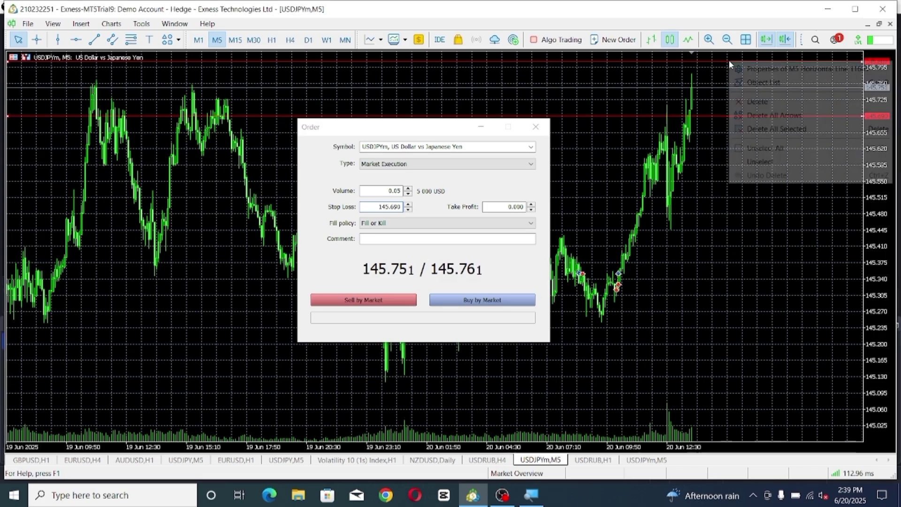
pyautogui.click(771, 69)
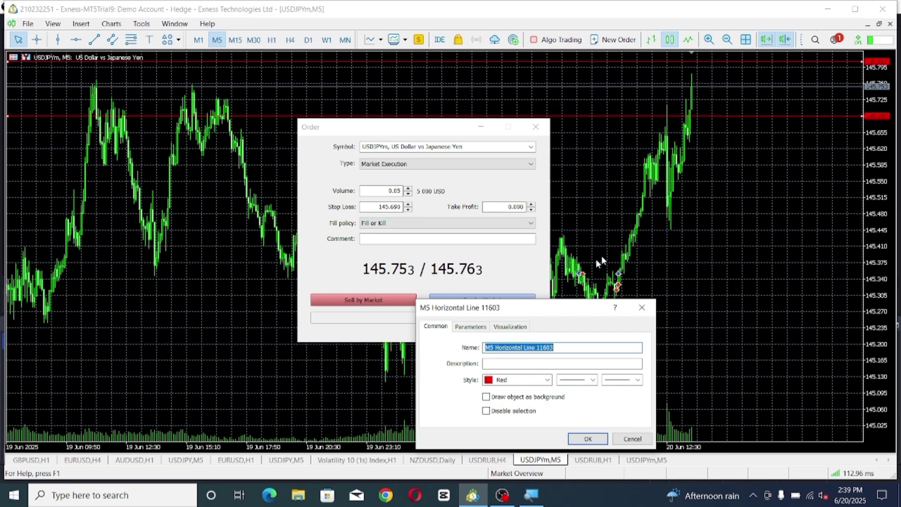
pyautogui.click(474, 326)
pyautogui.hotkey('ctrl', 'c')
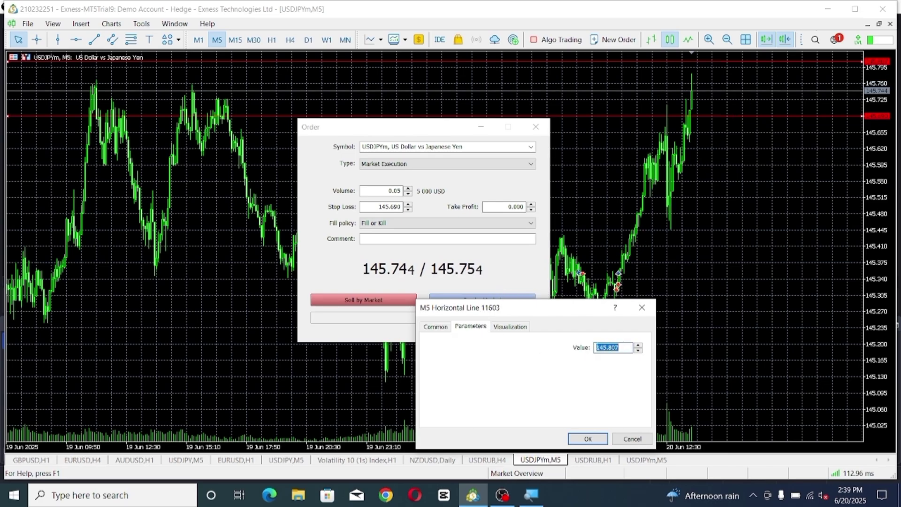
pyautogui.rightClick(609, 349)
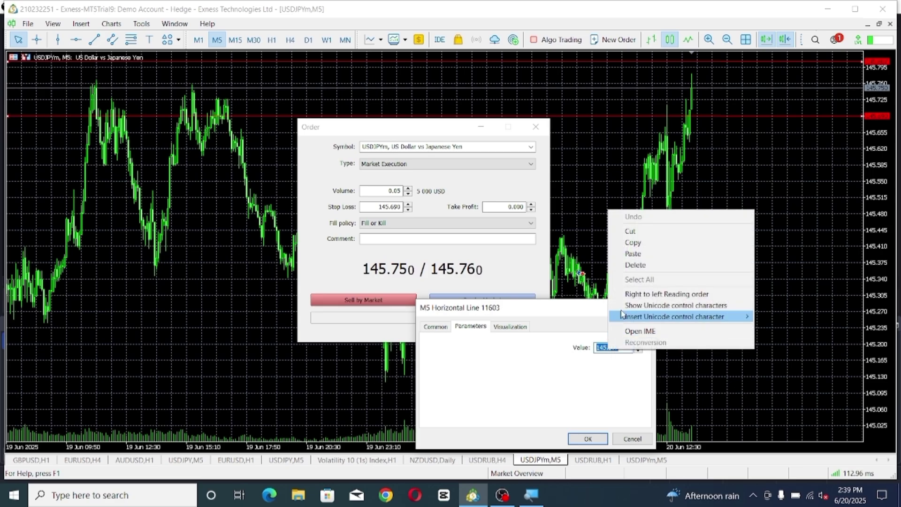
pyautogui.click(633, 243)
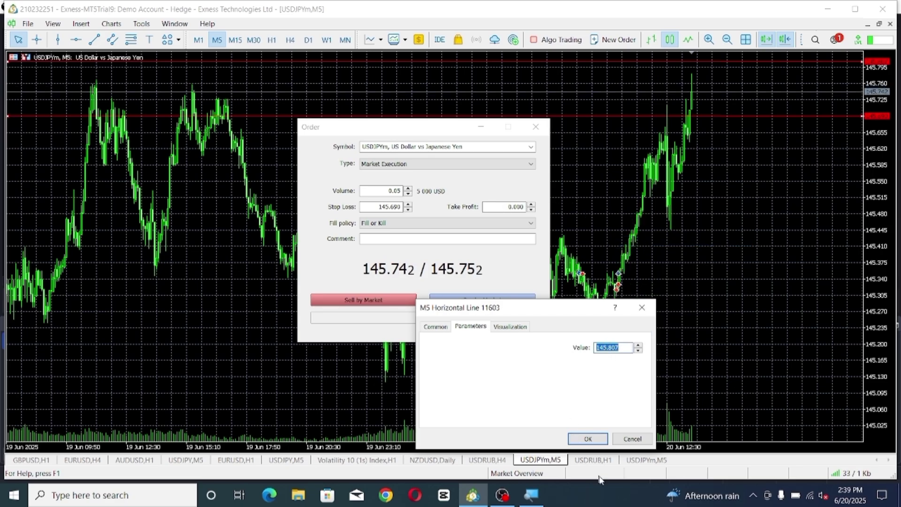
pyautogui.click(587, 439)
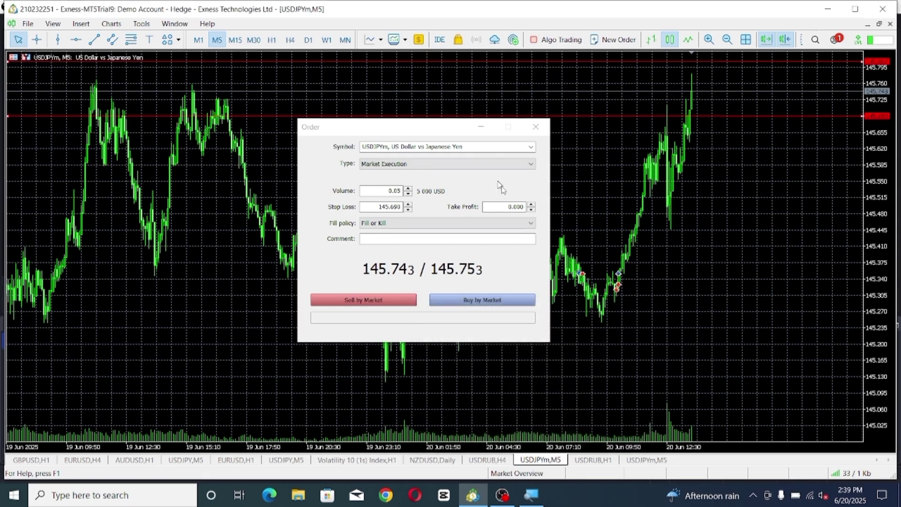
# - Paste 145.807 into the order's Take Profit field
pyautogui.click(504, 203)
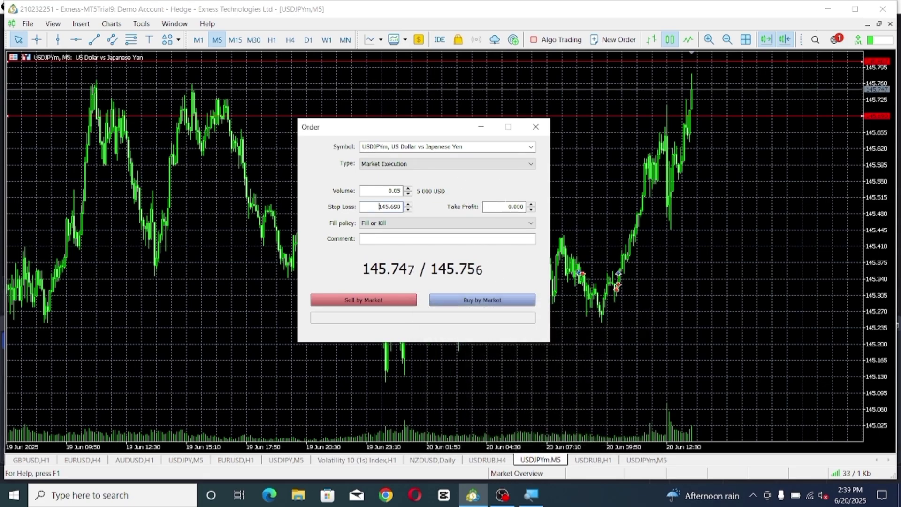
pyautogui.click(504, 207)
pyautogui.rightClick(509, 207)
pyautogui.click(540, 247)
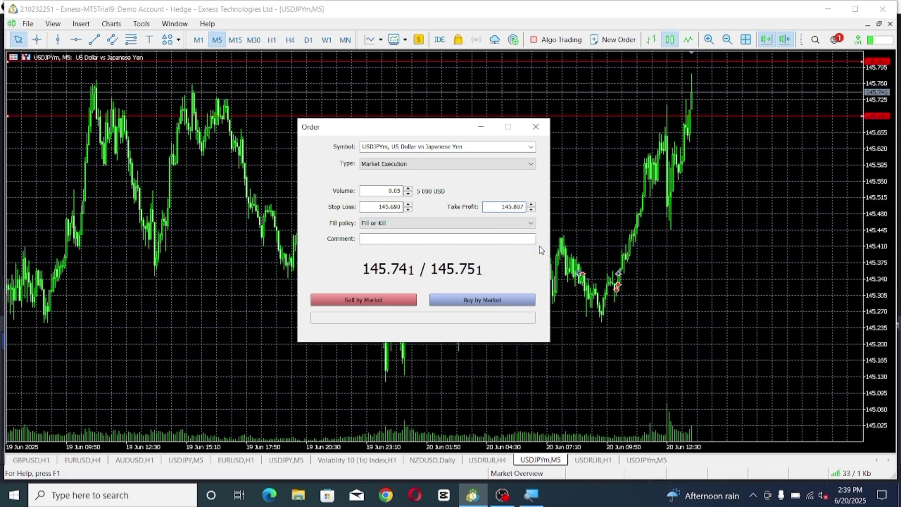
pyautogui.click(374, 304)
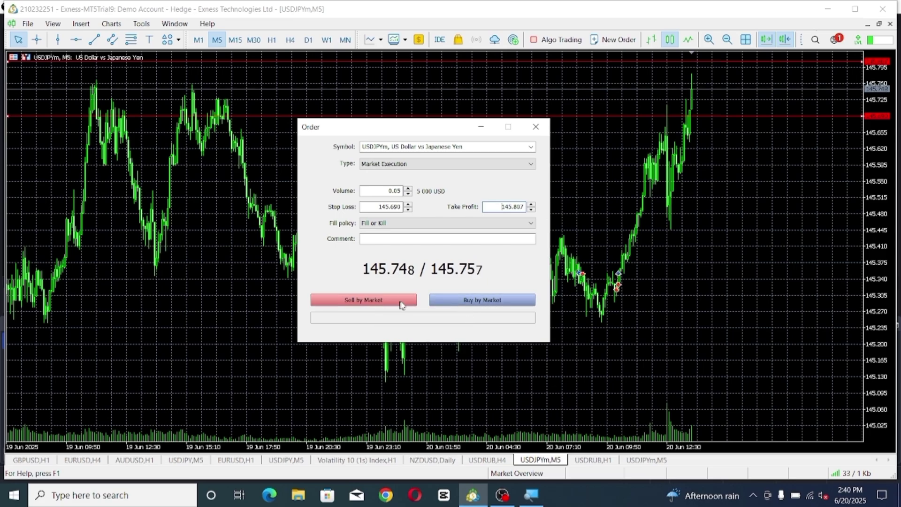
# - Buy 0.05 lots of USDJPYm at market with SL 145.690 and TP 145.807, and dismiss the confirmation
pyautogui.click(465, 302)
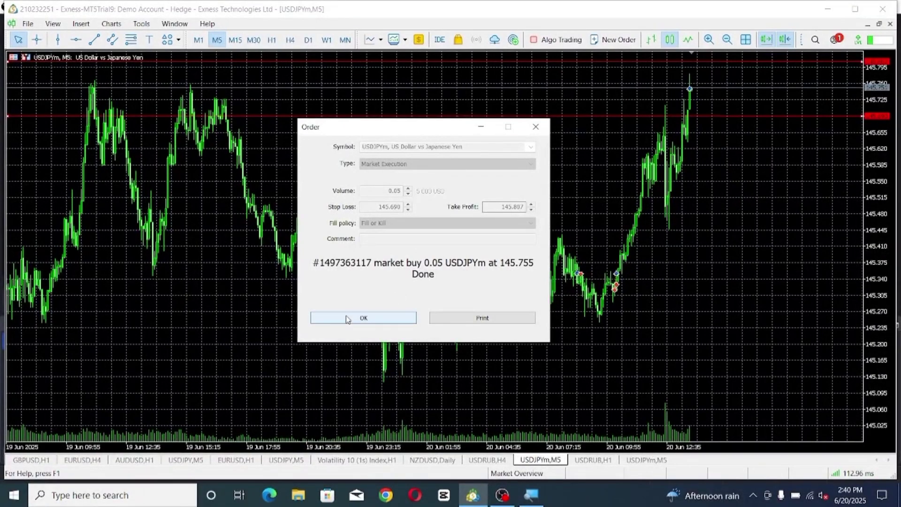
pyautogui.click(347, 319)
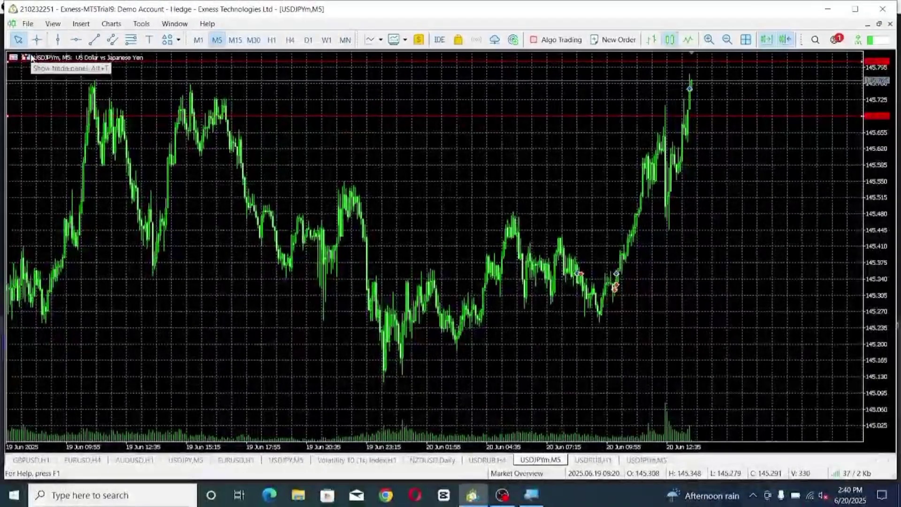
pyautogui.click(29, 50)
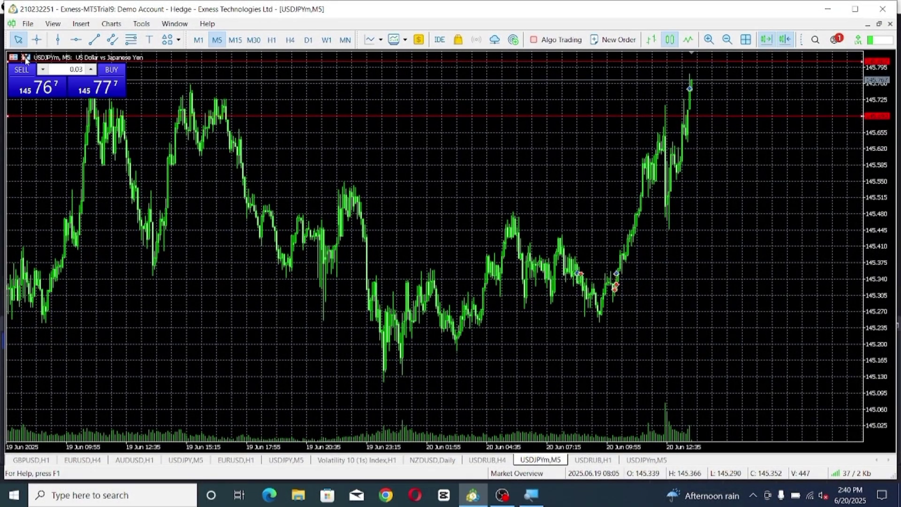
pyautogui.click(95, 90)
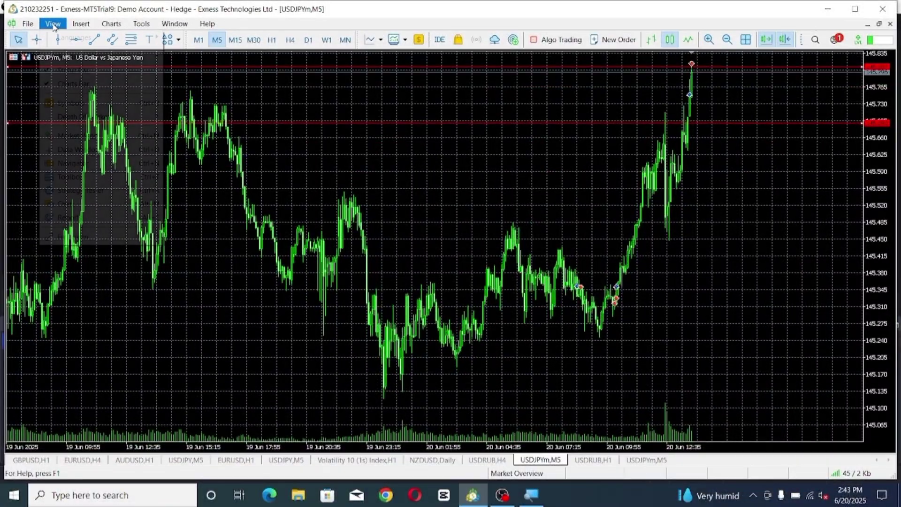
pyautogui.click(55, 28)
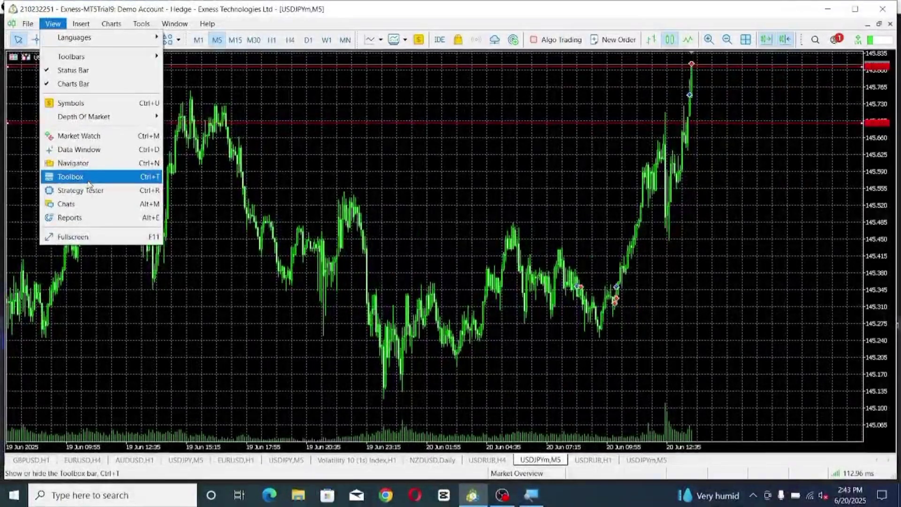
# - Show the trade history panel, then bring up a new USDJPYm order window with F9
pyautogui.click(89, 181)
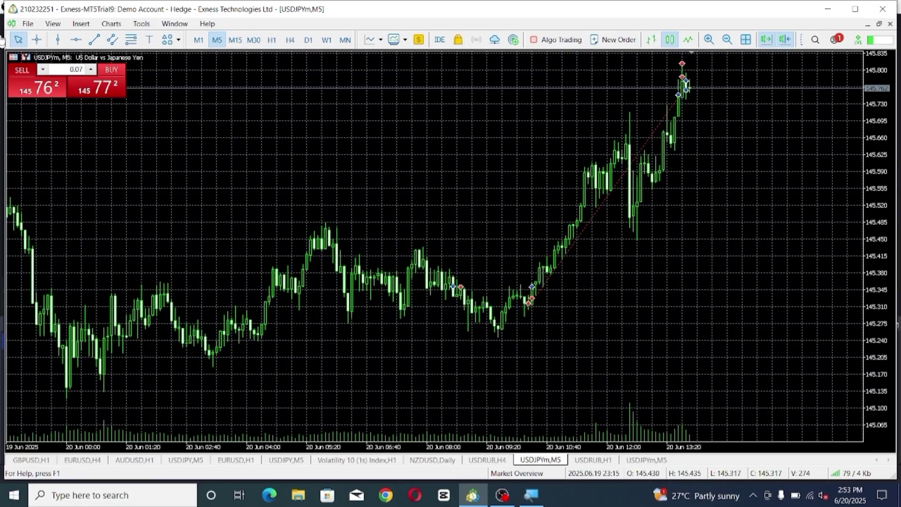
pyautogui.press('F9')
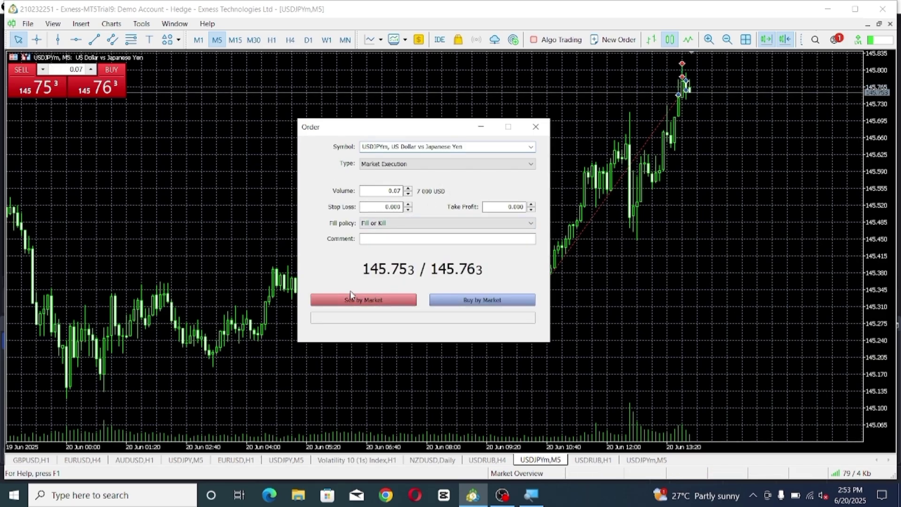
# - Sell 0.07 lots of USDJPYm at market without SL or TP, and dismiss the confirmation
pyautogui.click(362, 300)
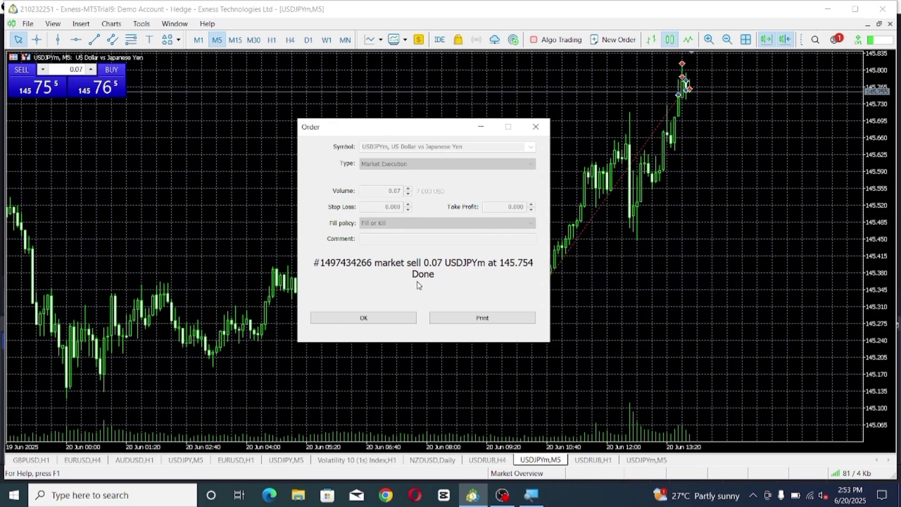
pyautogui.click(370, 318)
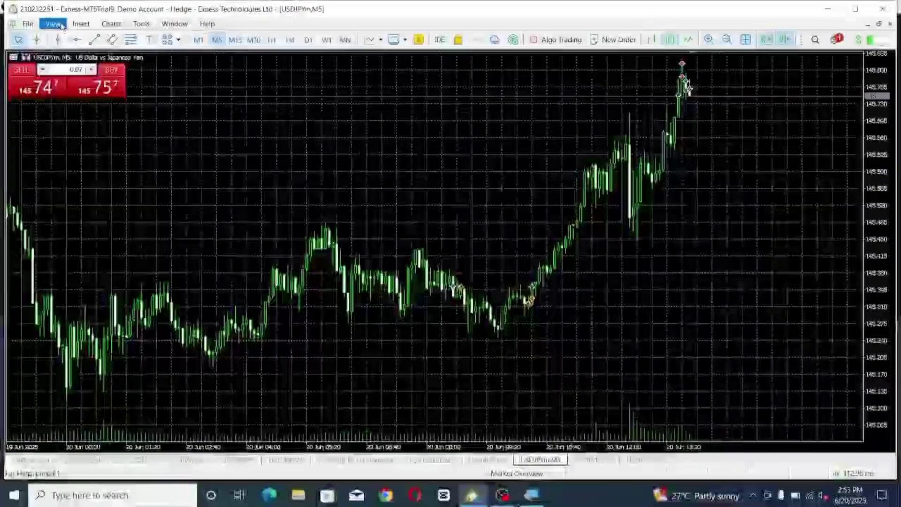
# - Show the Toolbox from the View menu and switch to the Trade tab's open positions
pyautogui.click(62, 24)
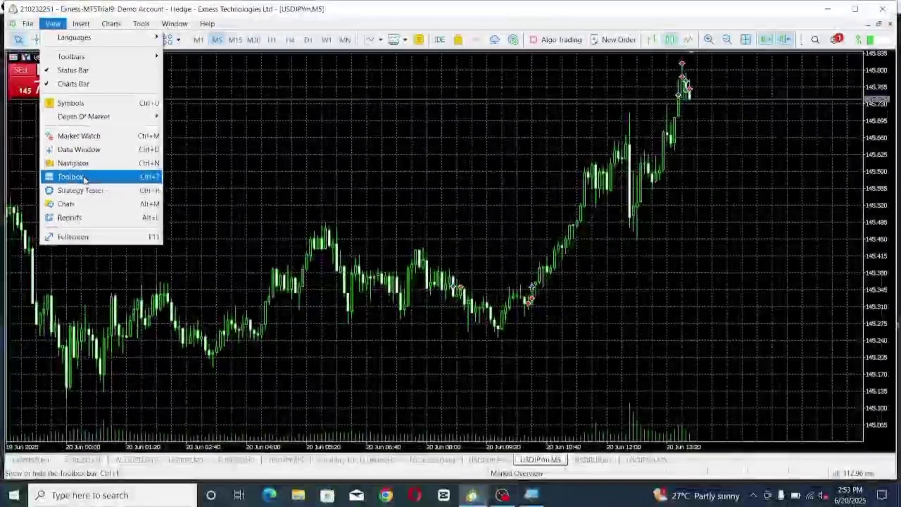
pyautogui.click(85, 177)
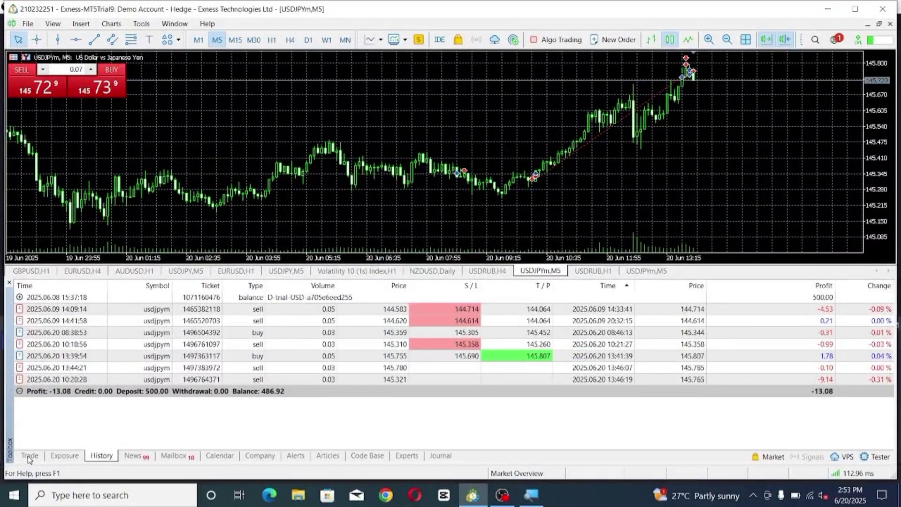
pyautogui.click(29, 456)
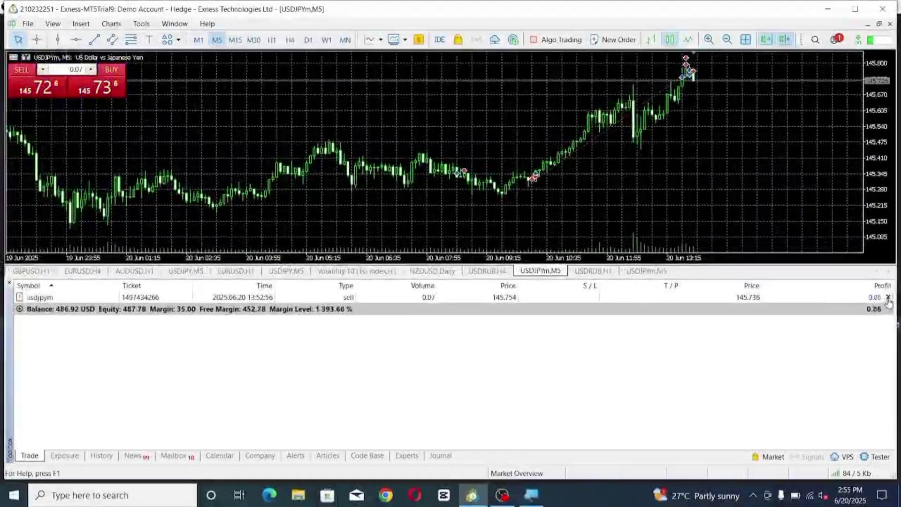
# - Close the 0.07-lot USDJPYm sell at market and view it in the History tab
pyautogui.click(876, 299)
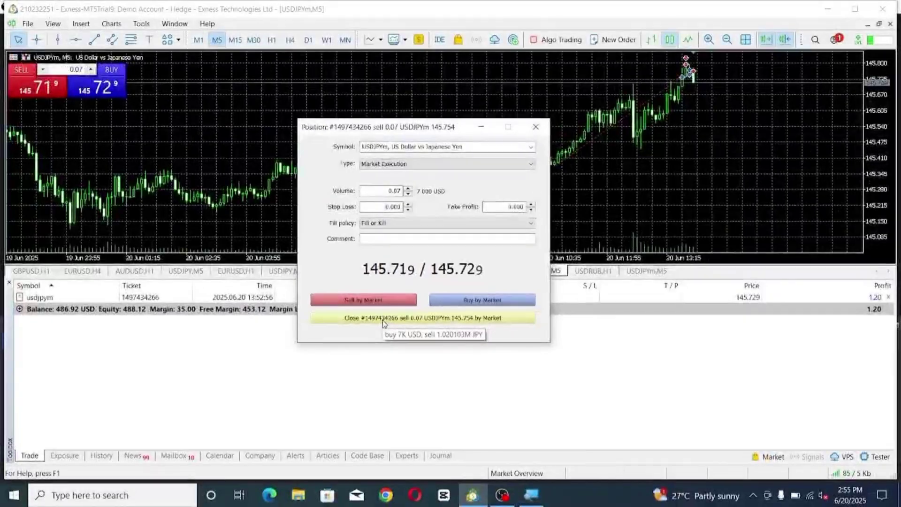
pyautogui.click(384, 318)
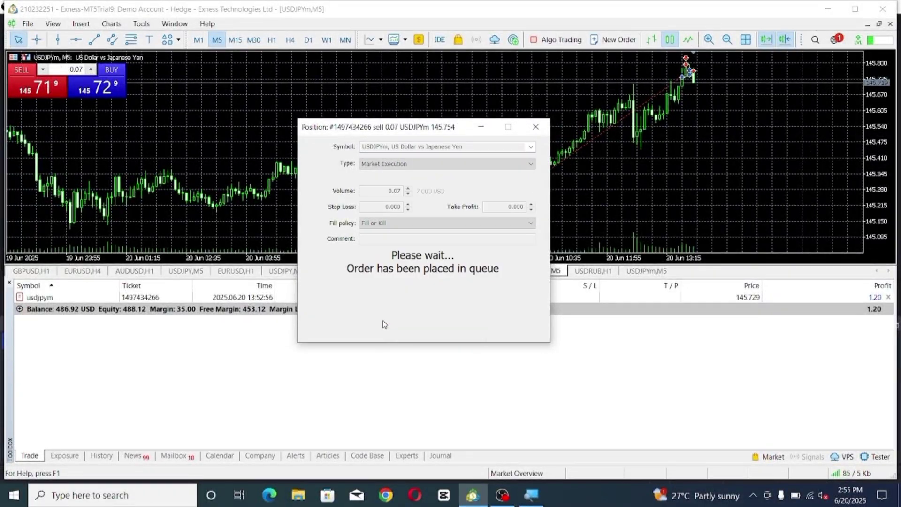
pyautogui.click(383, 319)
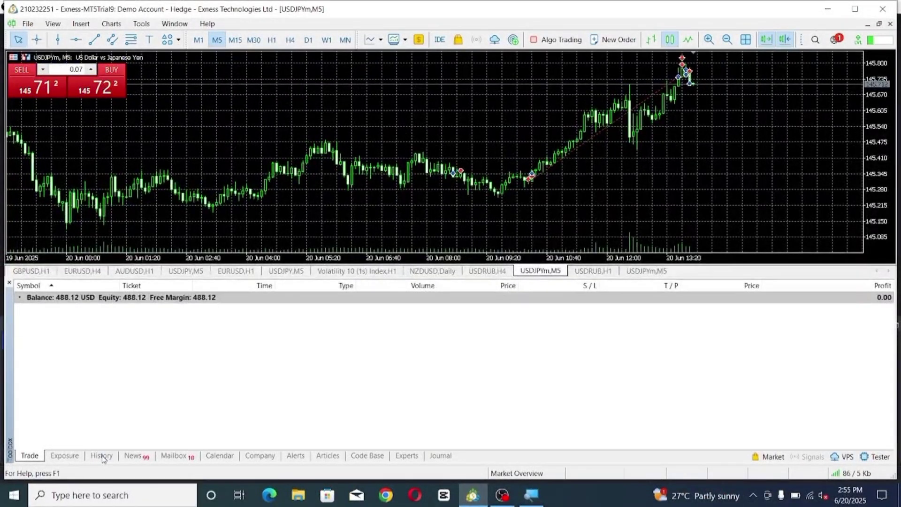
pyautogui.click(103, 460)
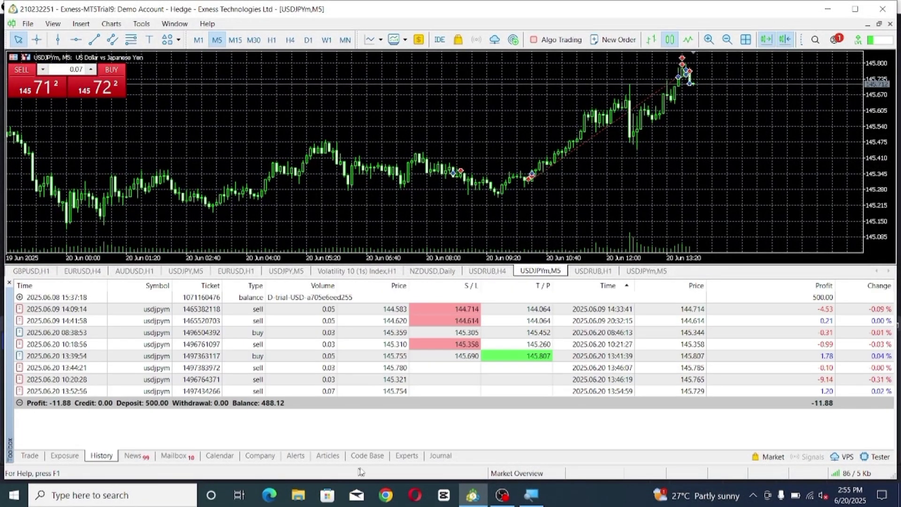